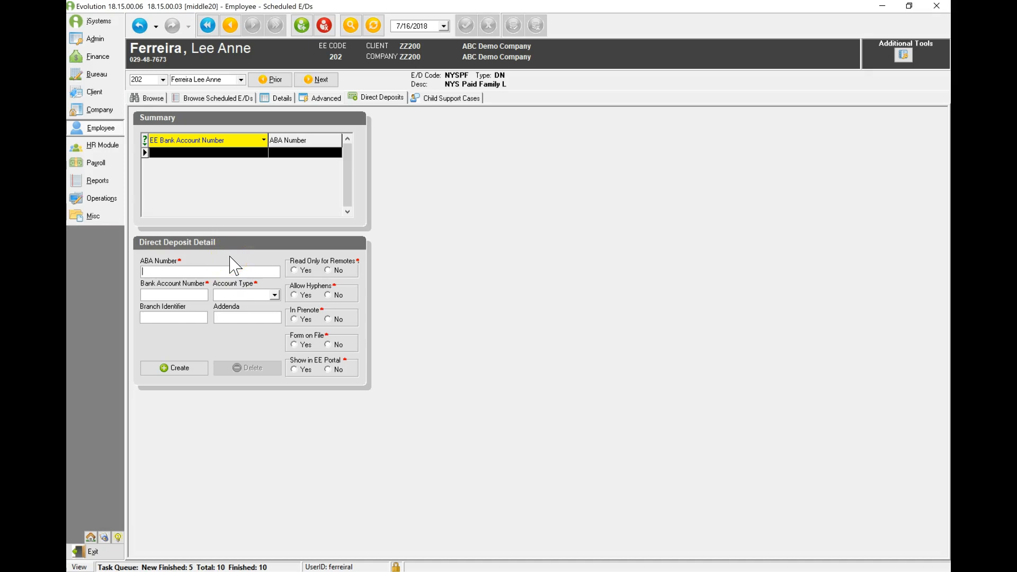
# - Create a direct deposit record for the employee with the ABA number, bank account number and Checking account type
pyautogui.click(244, 163)
pyautogui.click(230, 188)
pyautogui.click(177, 365)
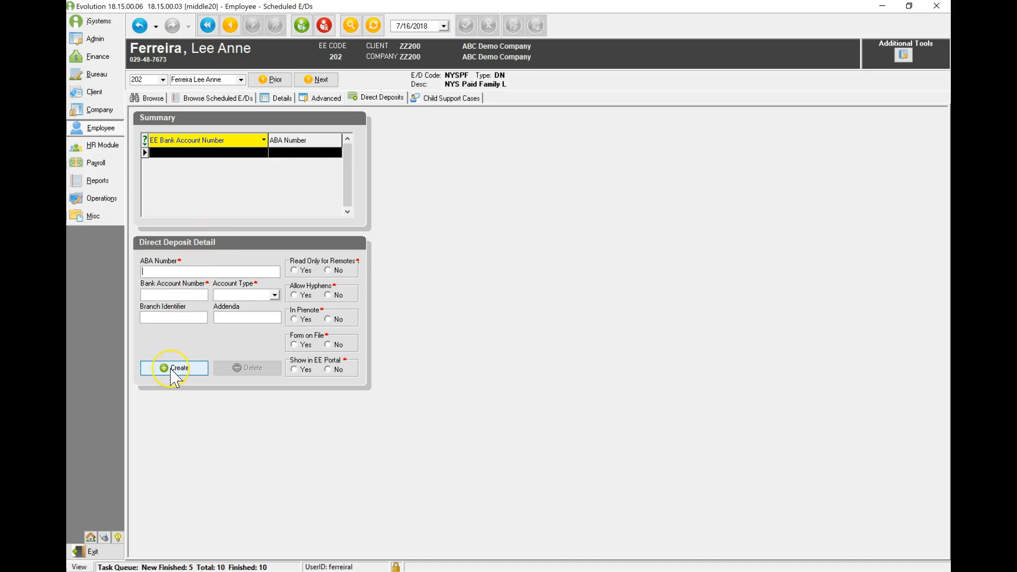
pyautogui.click(164, 369)
pyautogui.click(166, 372)
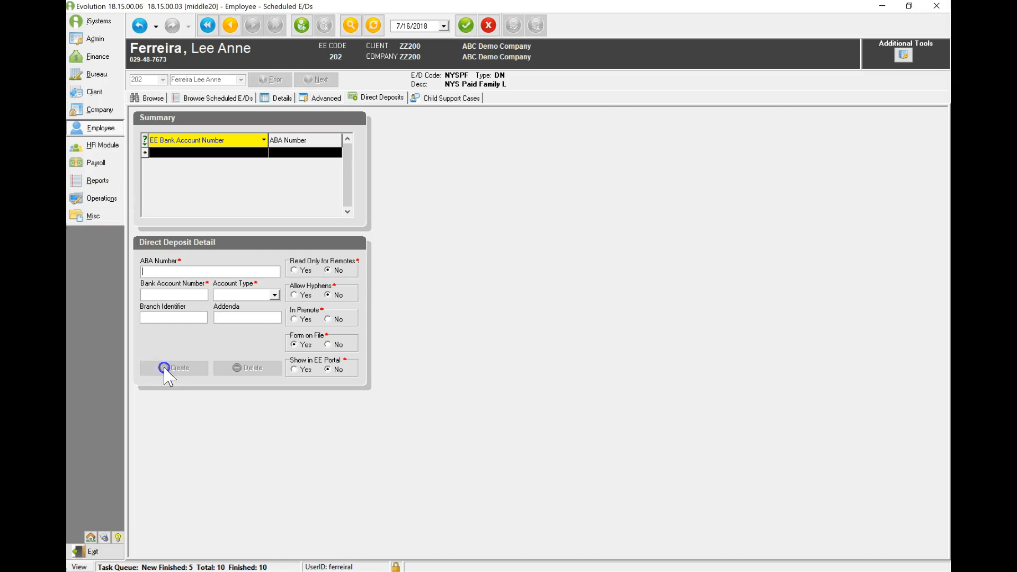
pyautogui.click(166, 365)
pyautogui.click(201, 213)
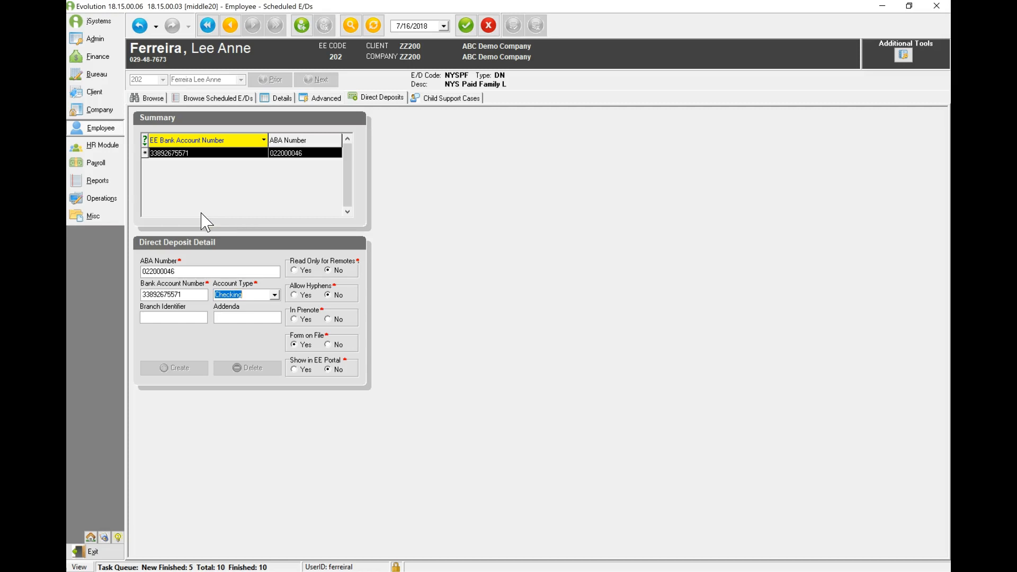
# - Set In Prenote to No and Show in EE Portal to Yes, and save and commit the direct deposit record
pyautogui.click(294, 319)
pyautogui.click(328, 320)
pyautogui.click(294, 370)
pyautogui.click(466, 25)
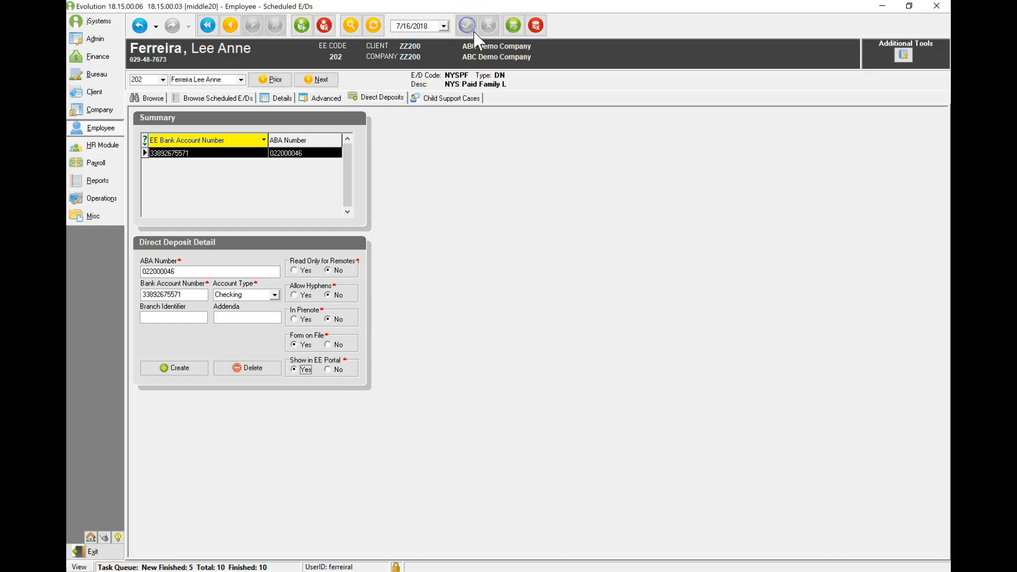
pyautogui.click(514, 26)
pyautogui.click(468, 242)
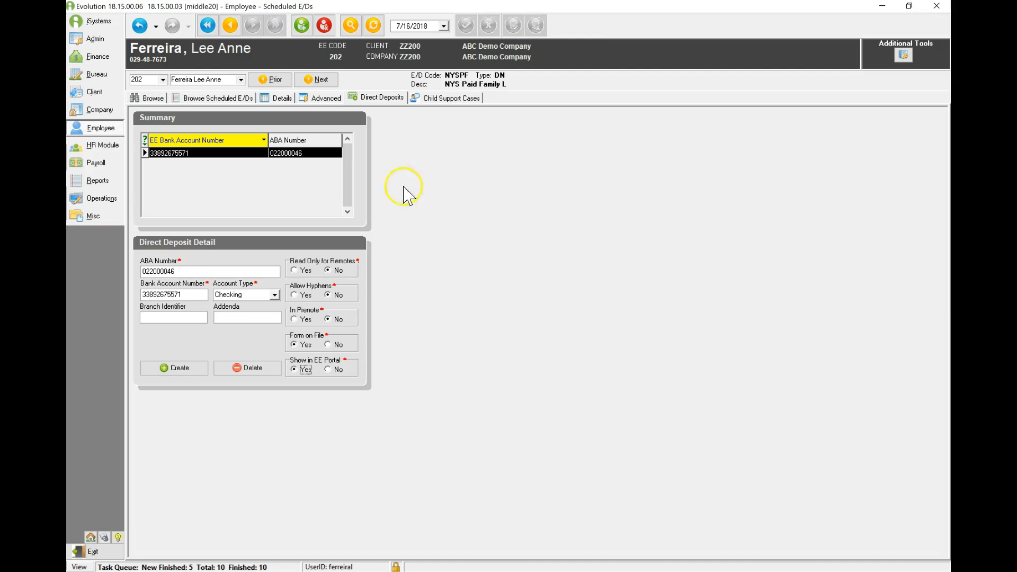
# - Add a new scheduled E/D for the employee using E/D code D31 Net Checking
pyautogui.click(301, 27)
pyautogui.click(301, 28)
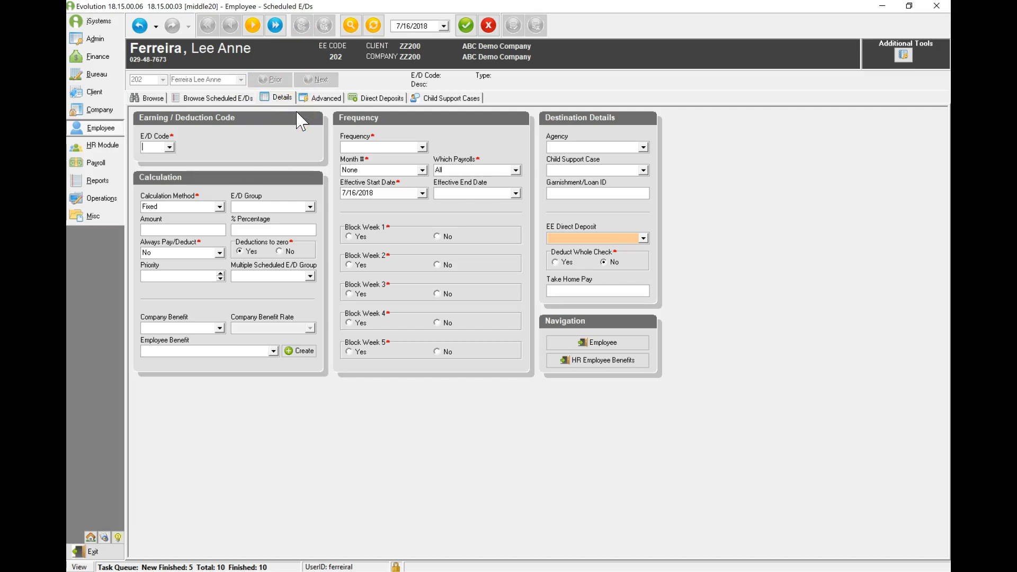
pyautogui.click(169, 148)
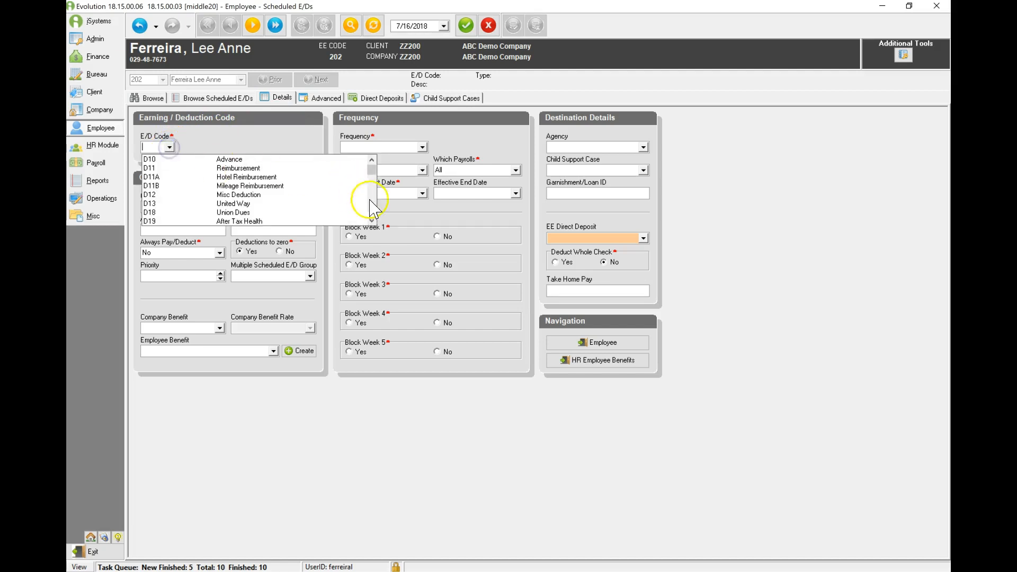
pyautogui.click(372, 221)
pyautogui.click(372, 220)
pyautogui.click(372, 221)
pyautogui.click(372, 221)
pyautogui.click(372, 220)
pyautogui.click(372, 220)
pyautogui.click(372, 221)
pyautogui.click(372, 221)
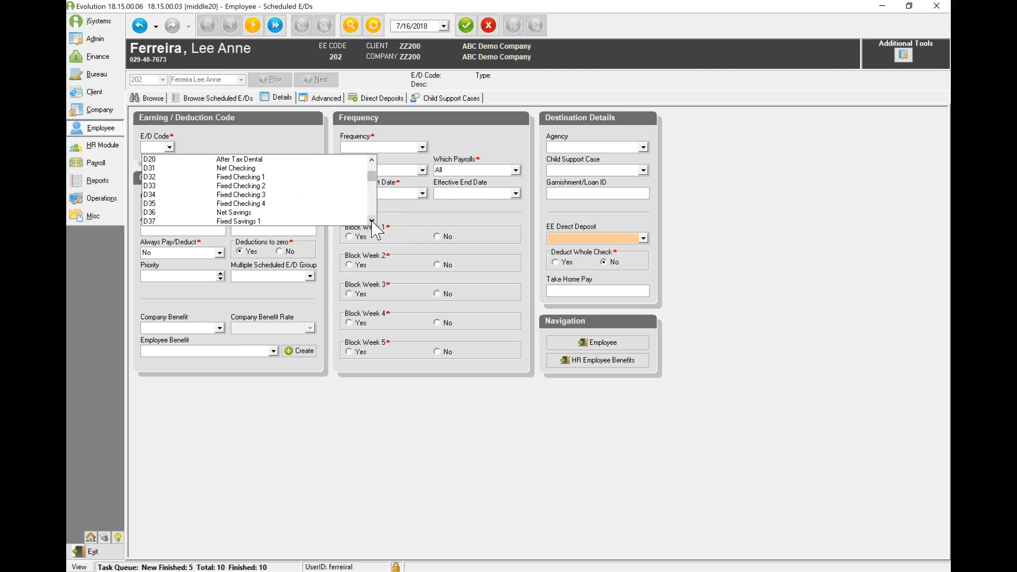
pyautogui.click(372, 220)
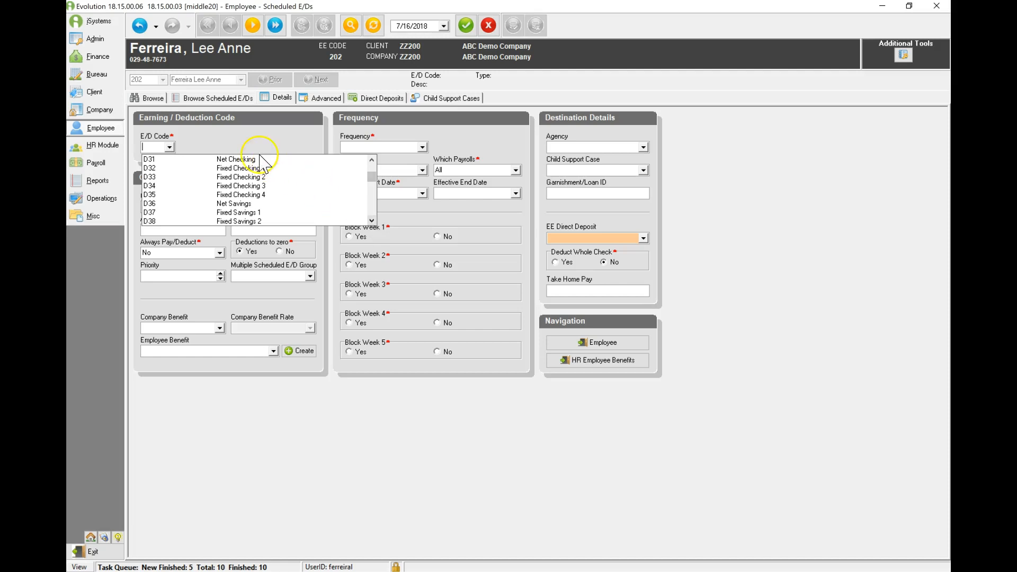
pyautogui.click(233, 159)
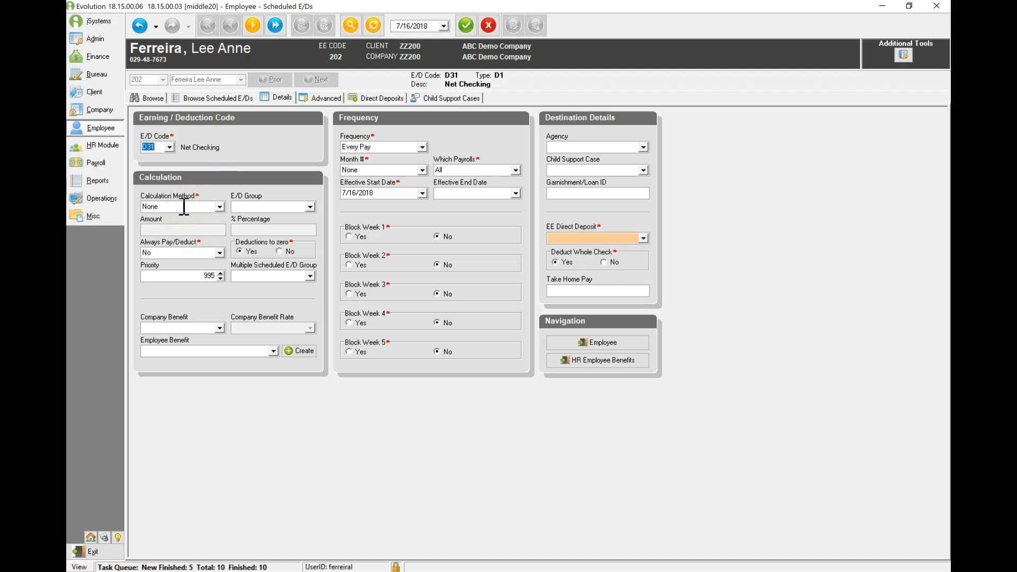
# - Try the Fixed and % of Net calculation methods for Net Checking, and return the method to None
pyautogui.click(220, 207)
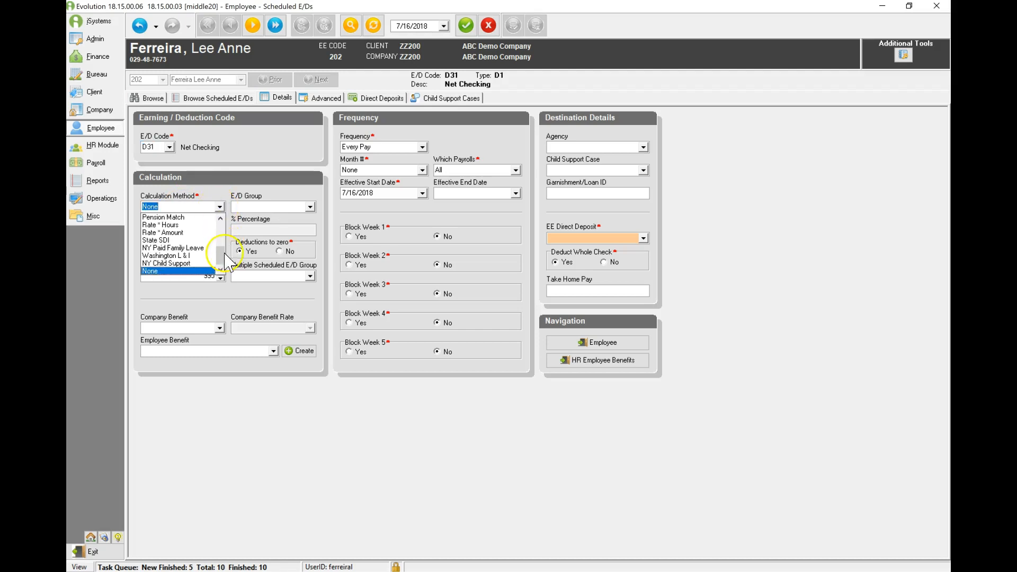
pyautogui.moveTo(225, 259); pyautogui.dragTo(221, 219)
pyautogui.click(172, 218)
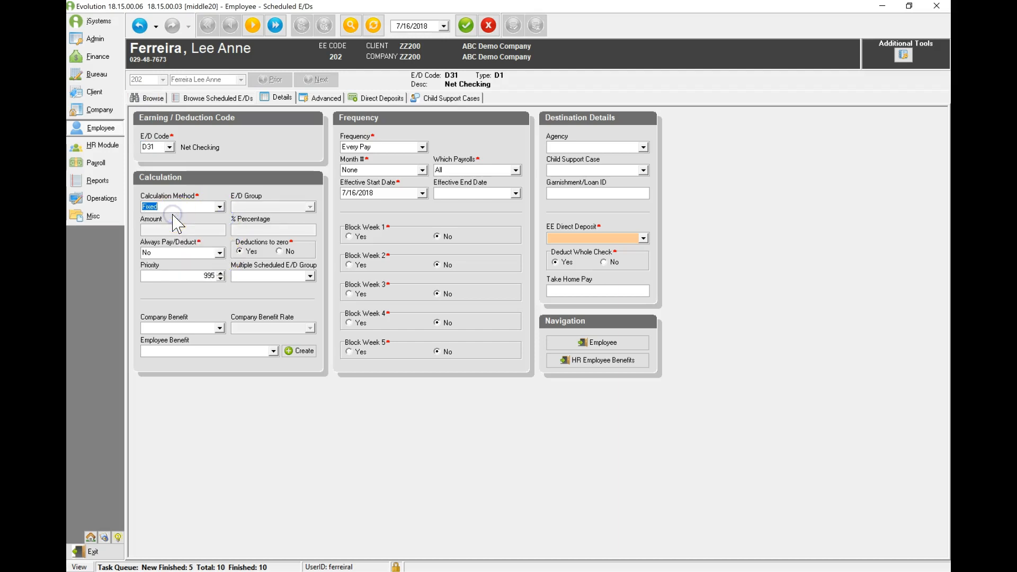
pyautogui.click(219, 207)
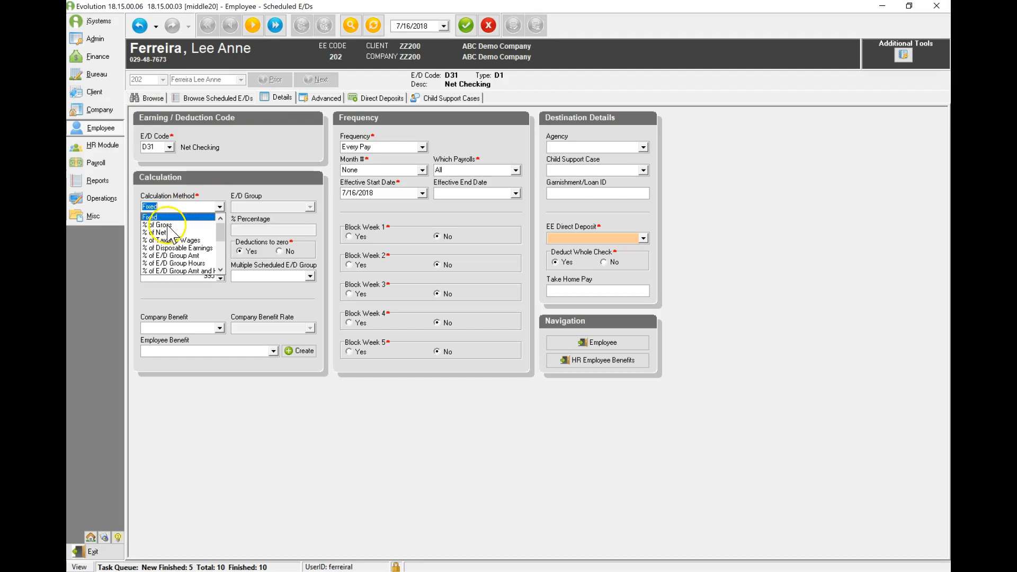
pyautogui.click(181, 218)
pyautogui.click(192, 208)
pyautogui.click(162, 233)
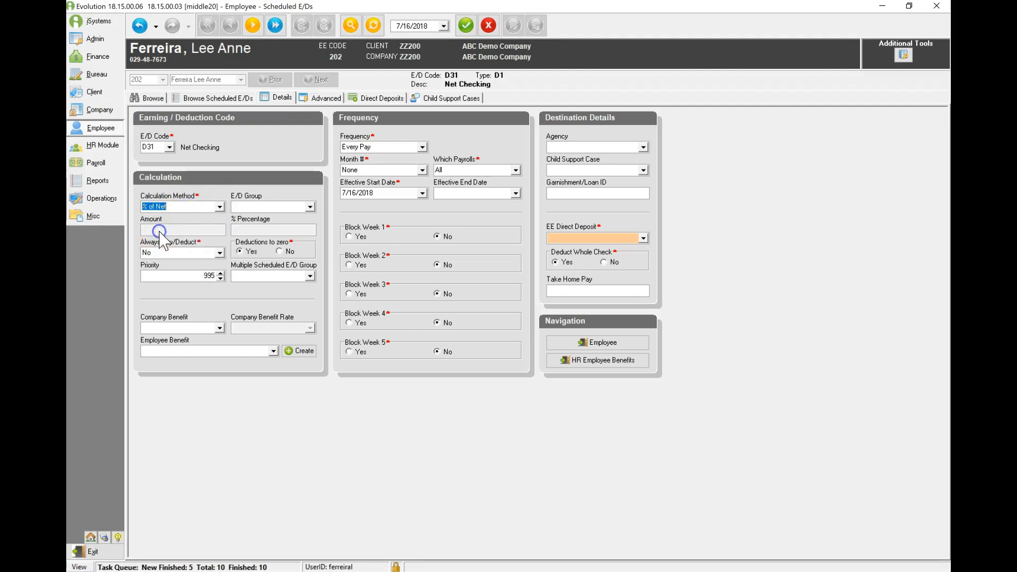
pyautogui.click(219, 206)
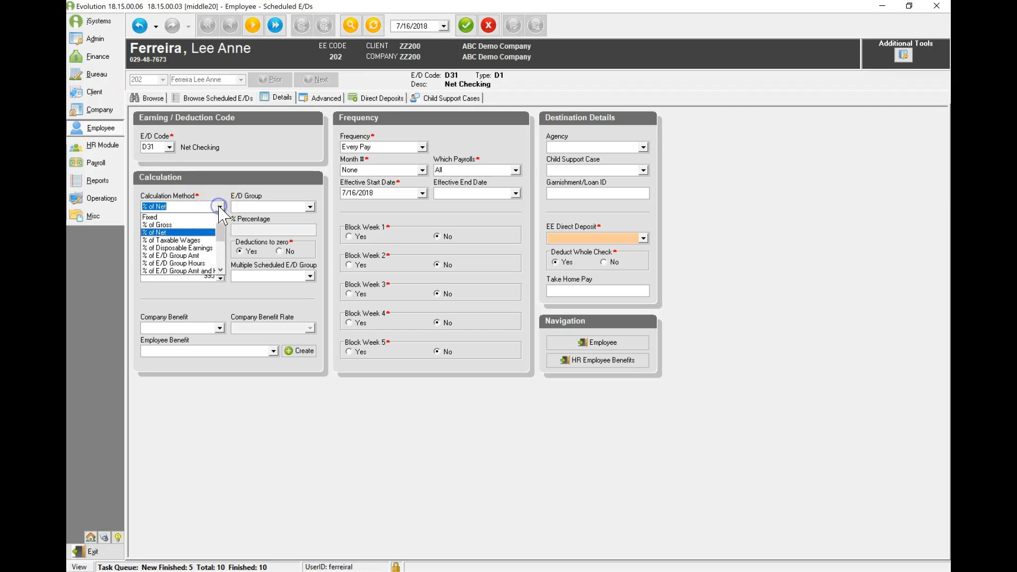
pyautogui.click(218, 261)
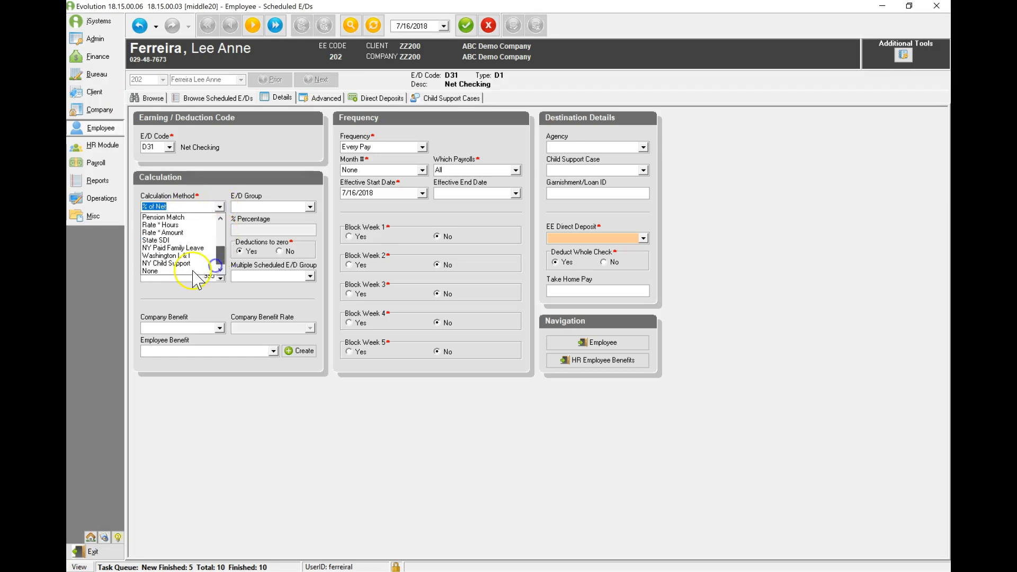
pyautogui.click(169, 271)
pyautogui.click(200, 208)
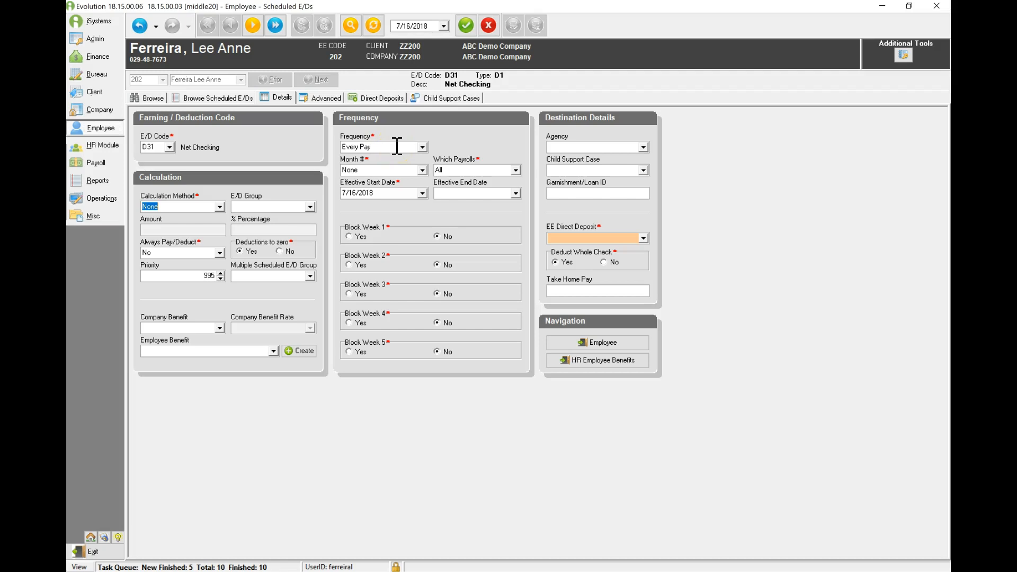
# - Assign the employee's checking account as EE Direct Deposit with Deduct Whole Check at Yes, and save and commit the scheduled E/D
pyautogui.click(402, 197)
pyautogui.click(643, 238)
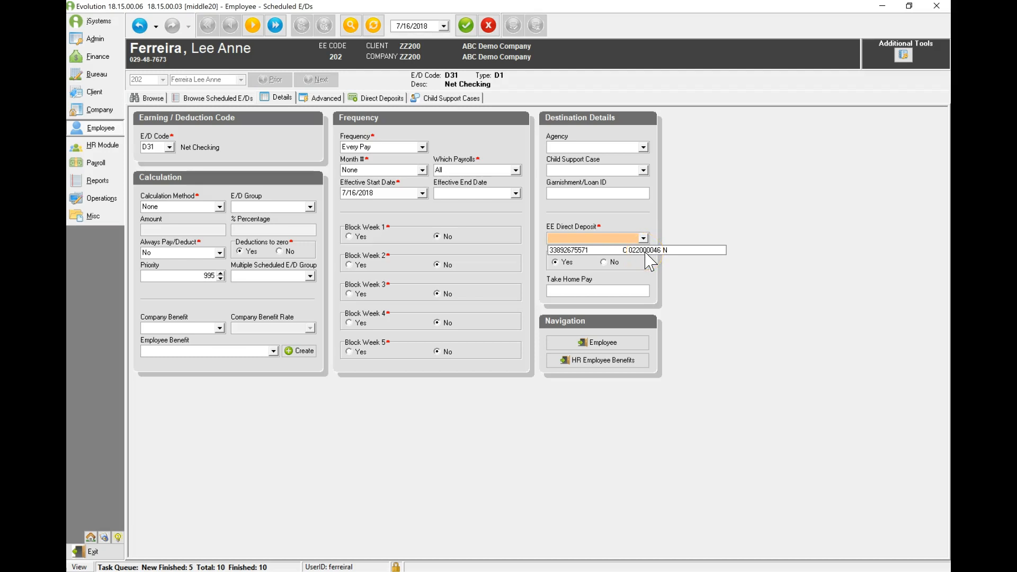
pyautogui.click(646, 252)
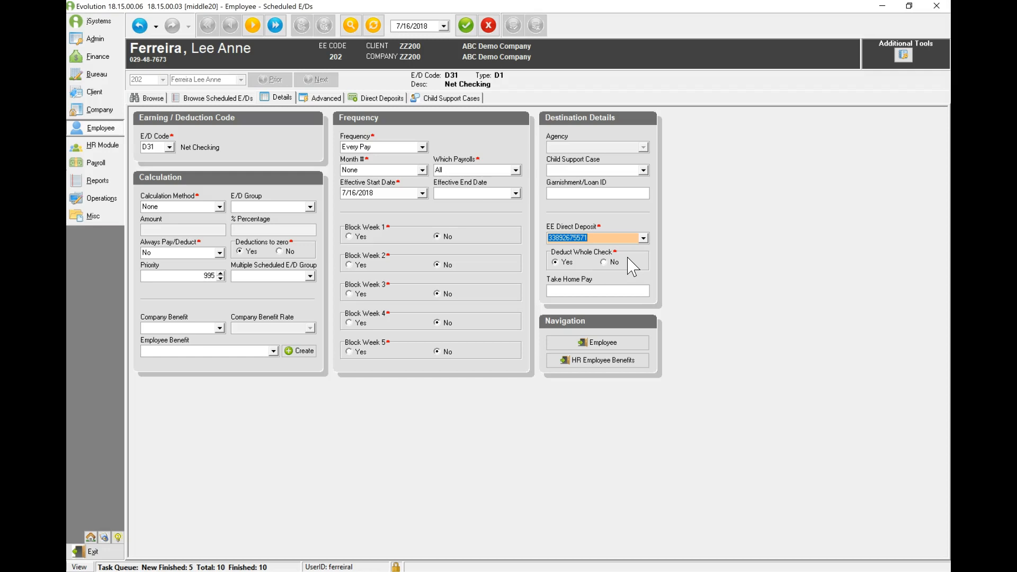
pyautogui.click(572, 266)
pyautogui.click(467, 27)
pyautogui.click(511, 25)
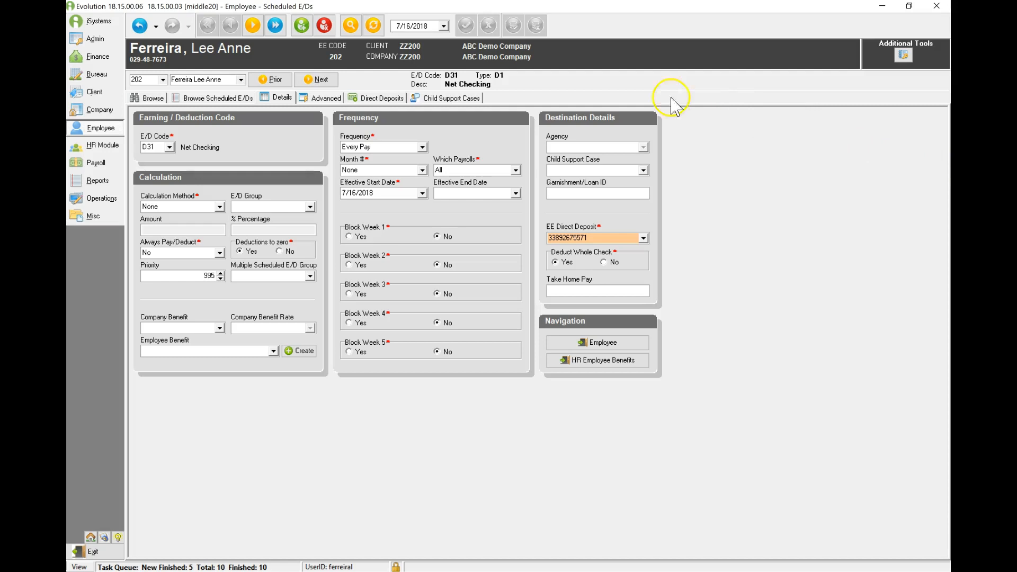
# - Review the D31 Net Checking entry in the list of scheduled earnings and deductions and examine its details
pyautogui.click(227, 97)
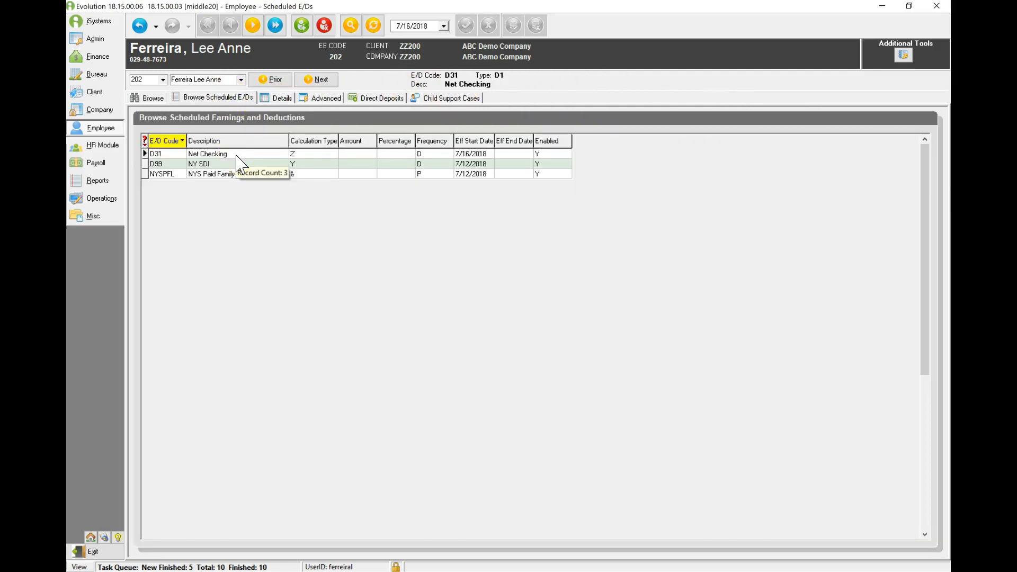
pyautogui.click(236, 155)
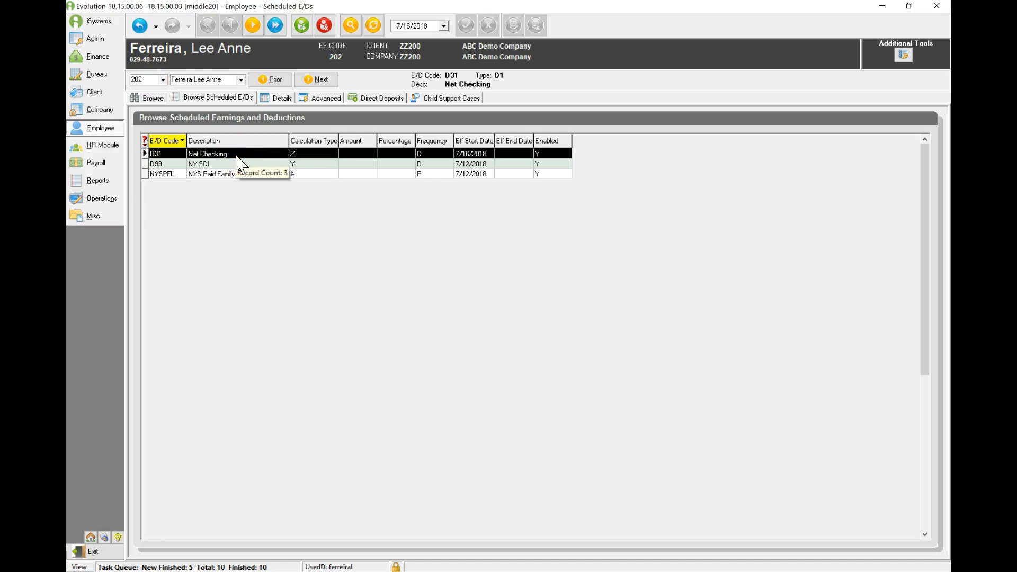
pyautogui.click(280, 97)
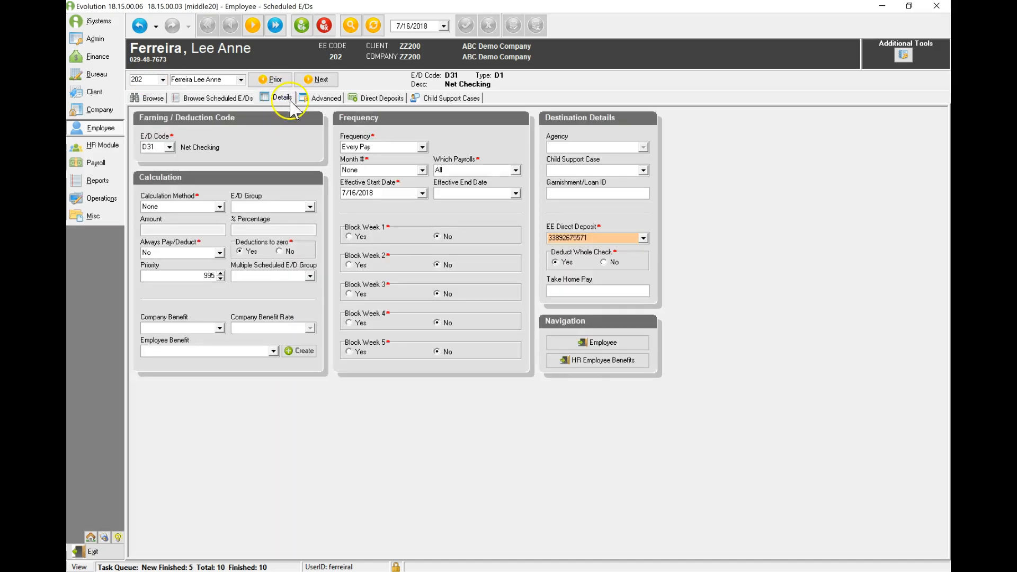
pyautogui.click(451, 141)
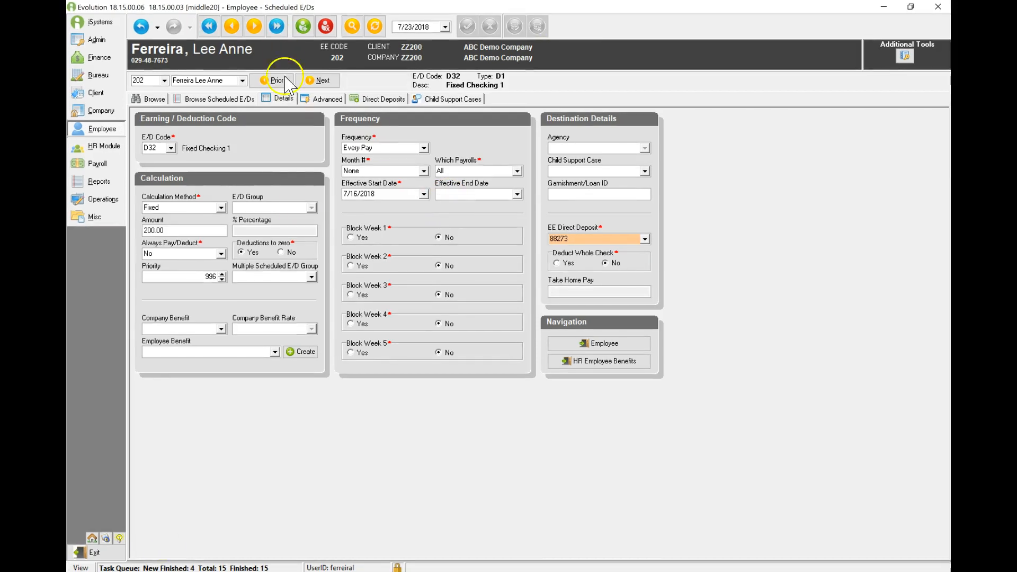
# - Set the D32 Fixed Checking 1 amount to 100, switch its calculation method to % of Net at 10 percent, and save
pyautogui.moveTo(182, 232); pyautogui.dragTo(86, 216)
pyautogui.write('100')
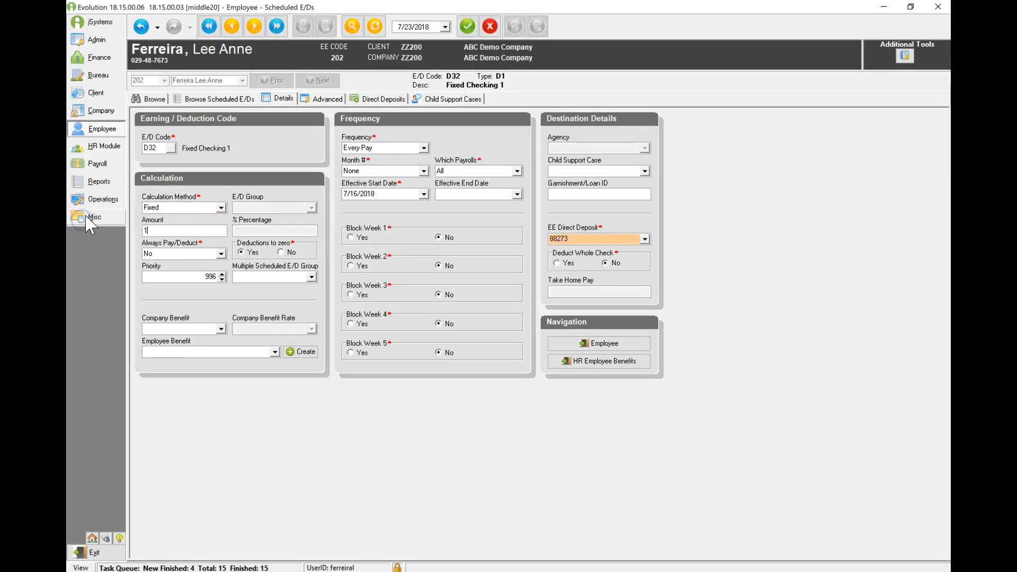
pyautogui.click(180, 208)
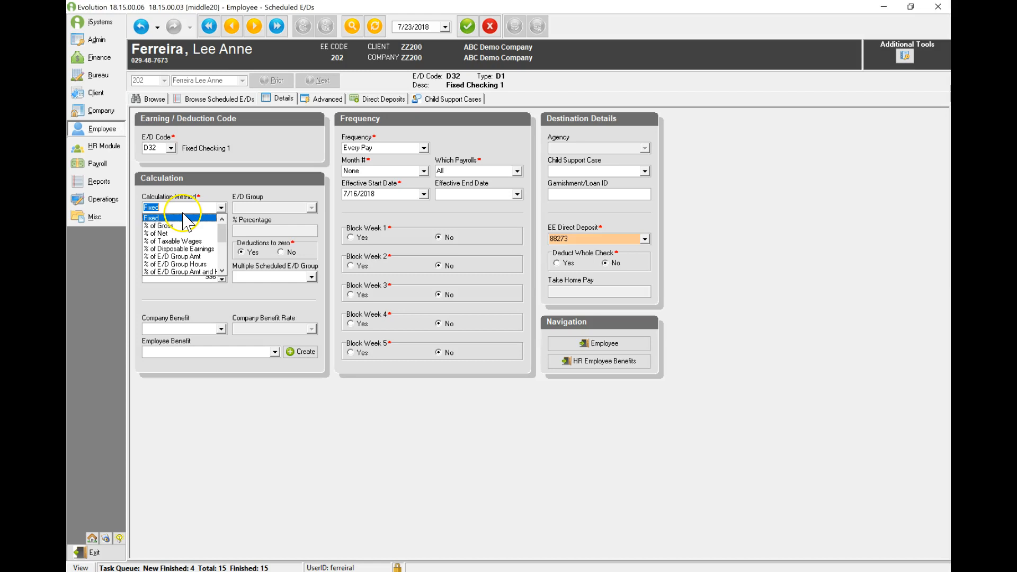
pyautogui.click(158, 233)
pyautogui.click(263, 230)
pyautogui.write('10')
pyautogui.click(476, 36)
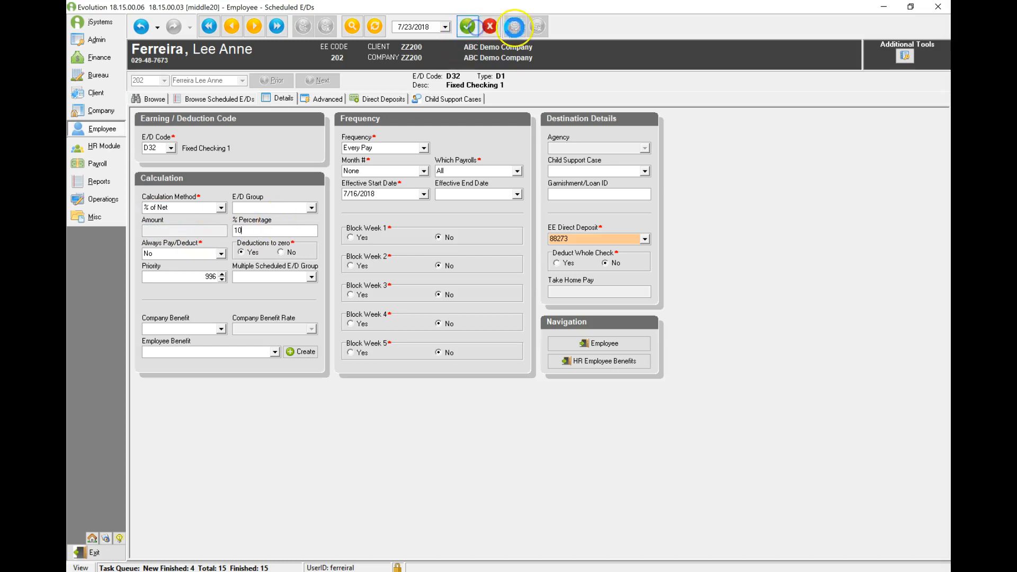
# - Start another direct deposit record for the employee, ready for its ABA number
pyautogui.click(383, 99)
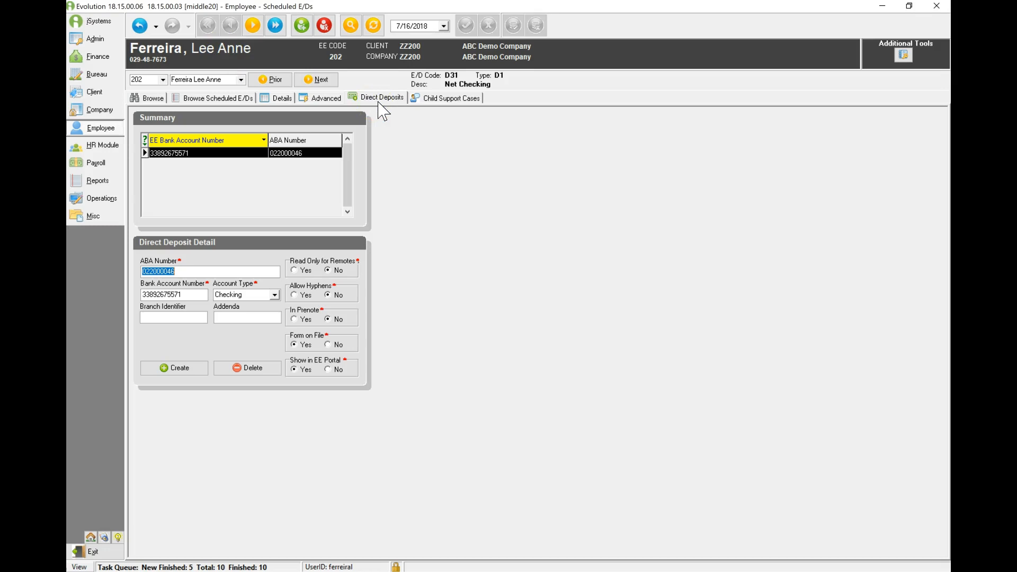
pyautogui.click(159, 374)
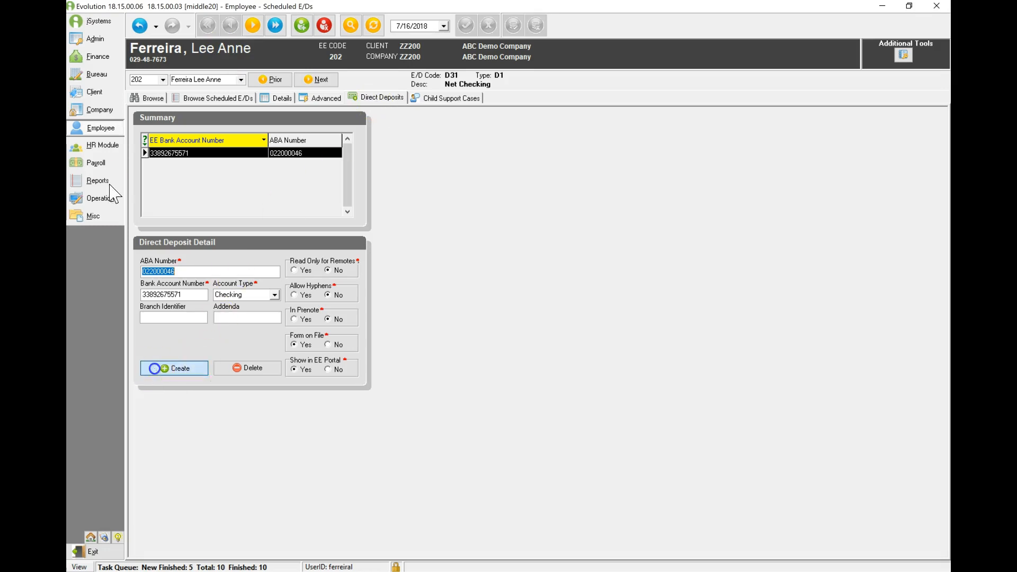
pyautogui.click(153, 271)
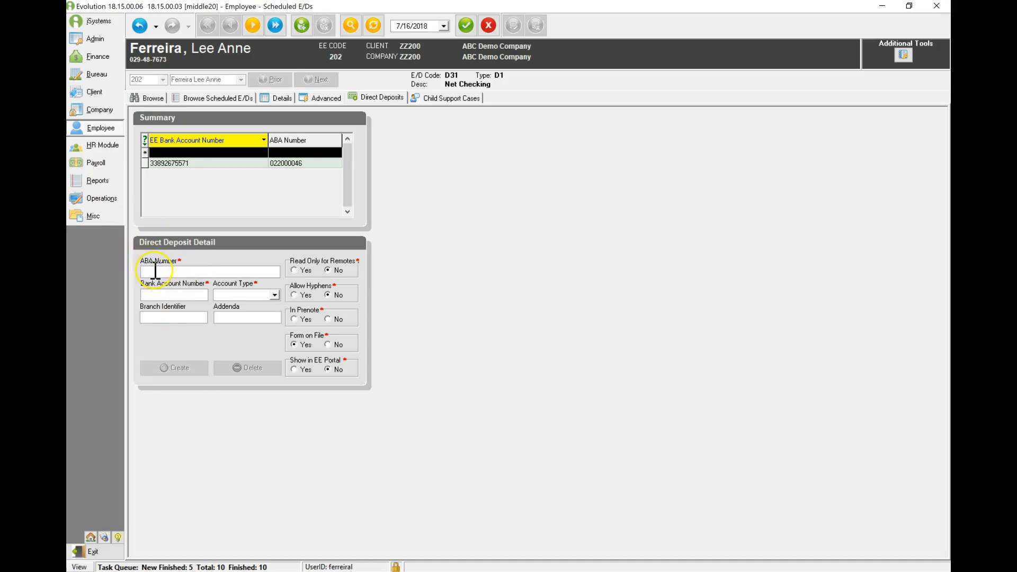